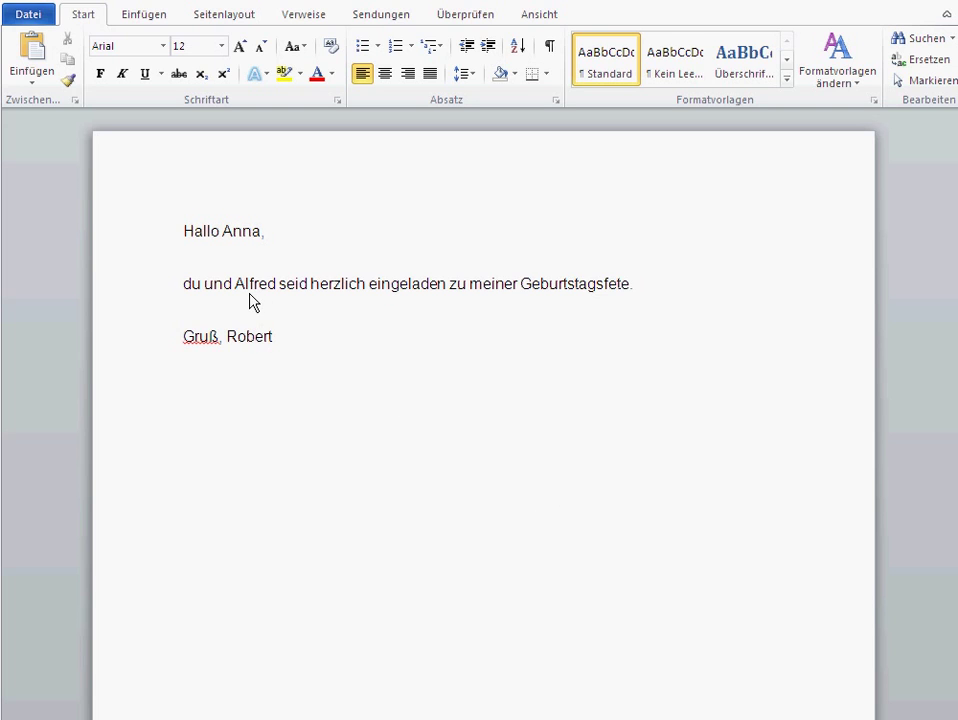
# Step: Save the unchanged invitation as a copy named 'Ralf' in the Fete Einladungen folder
pyautogui.click(30, 15)
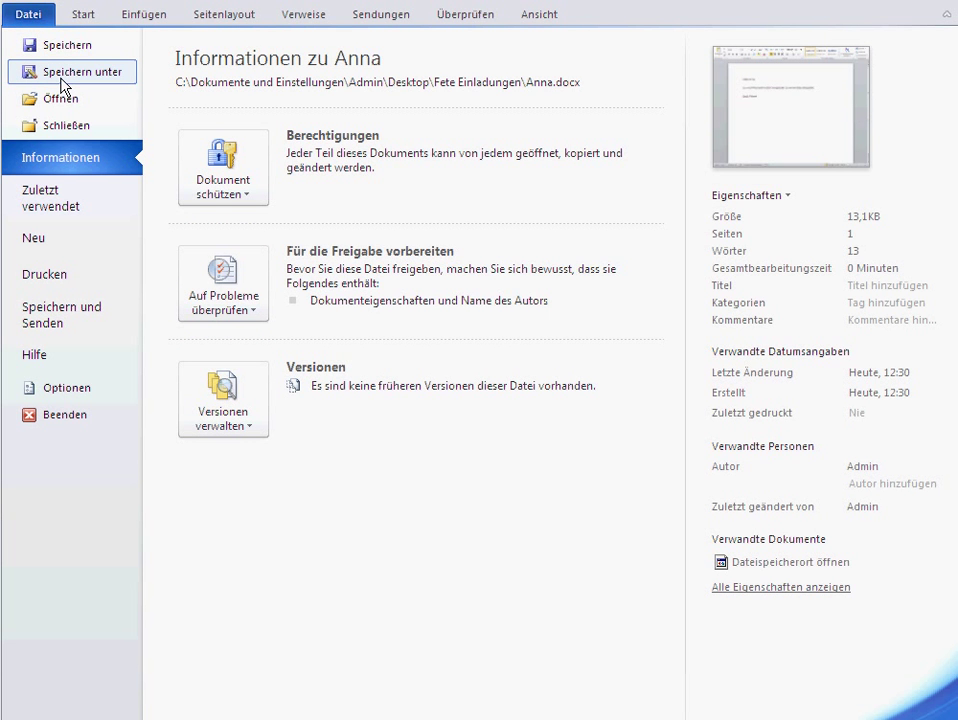
pyautogui.click(62, 72)
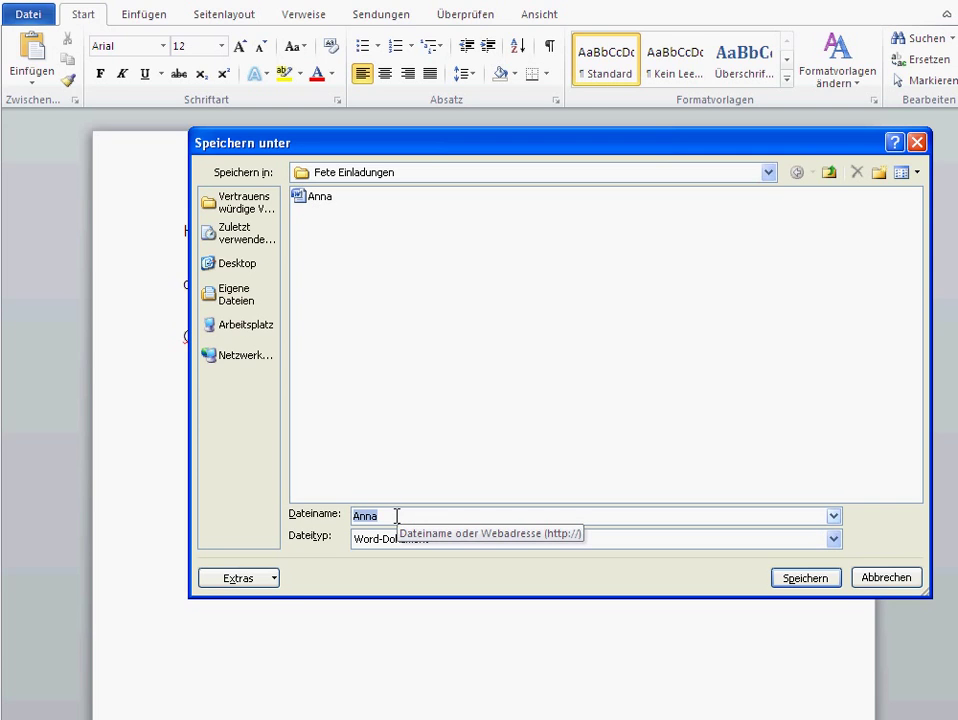
pyautogui.write('Ralf')
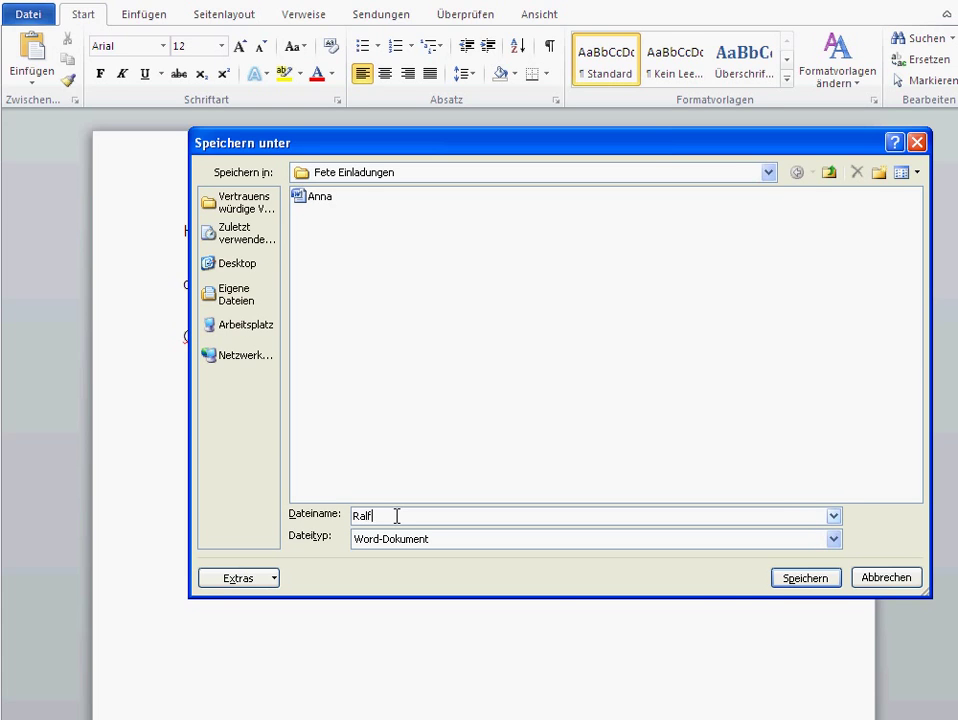
pyautogui.click(791, 585)
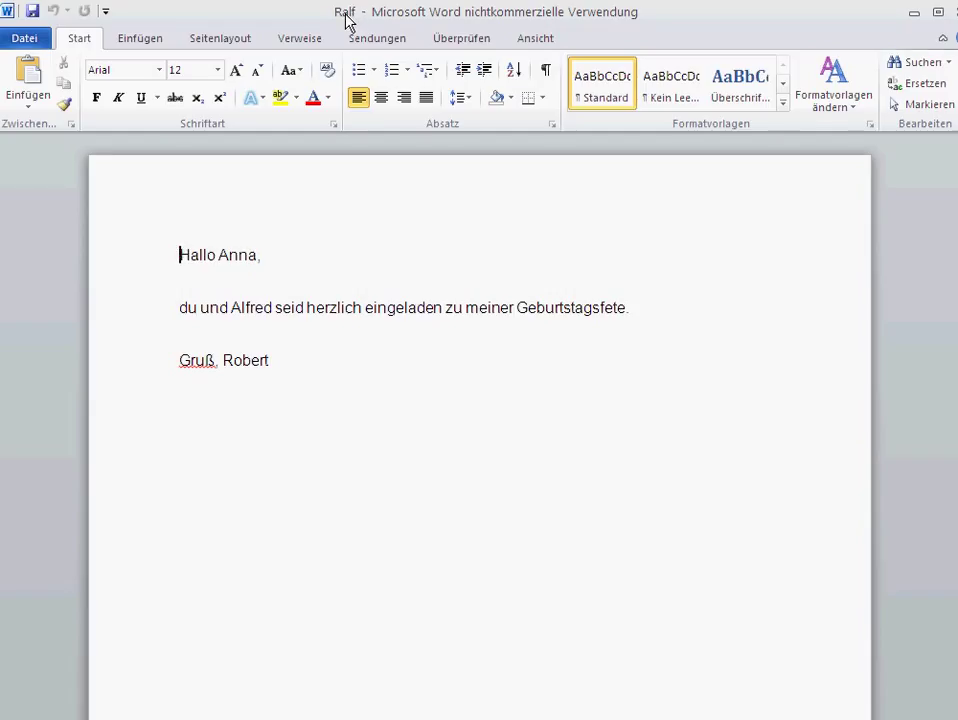
# Step: Change the greeting name to 'Ralf' and the companion to 'Martina', then save the letter
pyautogui.doubleClick(236, 255)
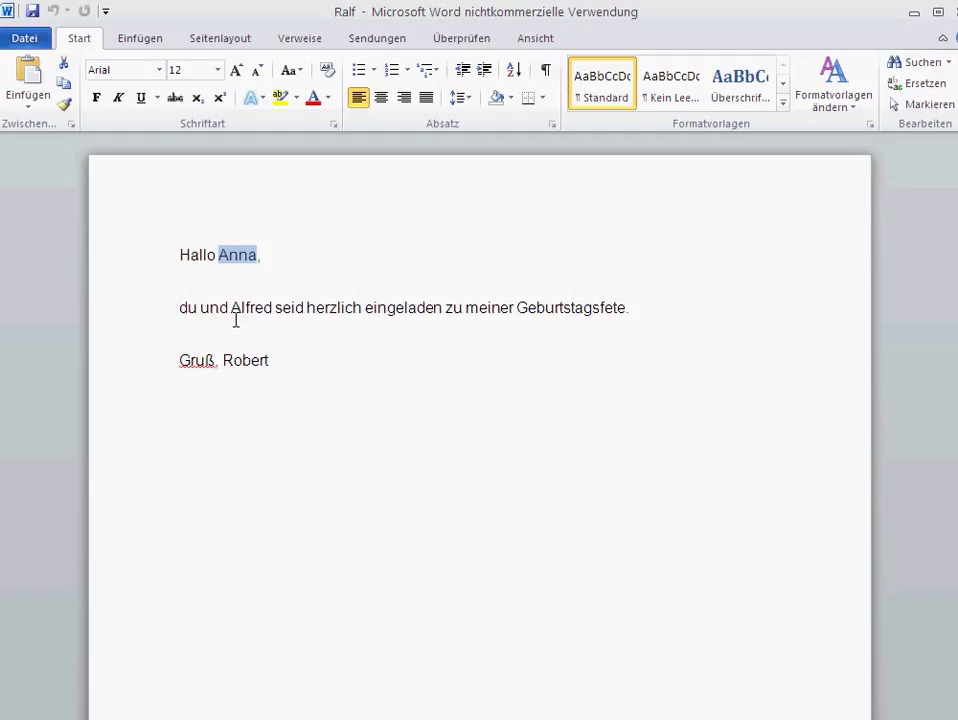
pyautogui.write('R')
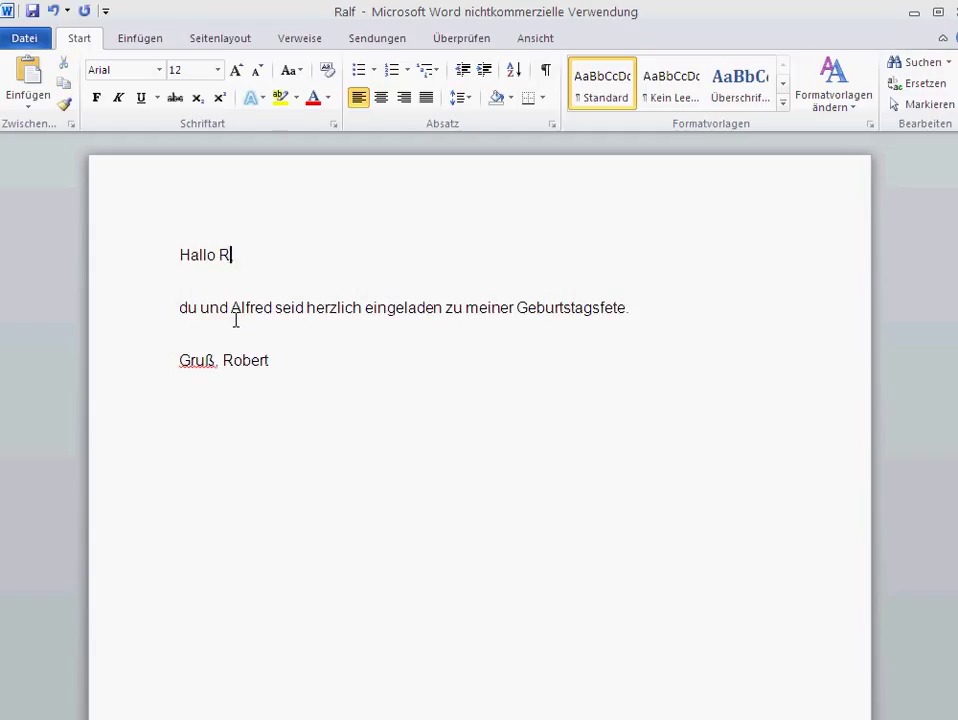
pyautogui.write('alf,')
pyautogui.doubleClick(254, 310)
pyautogui.write('Ma')
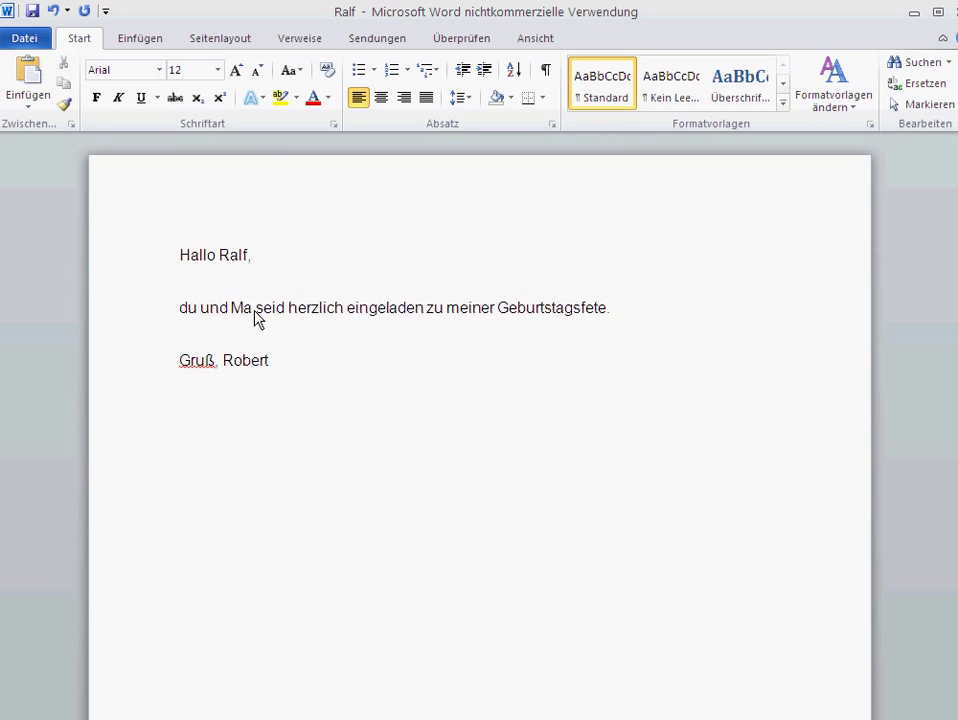
pyautogui.write('rtina')
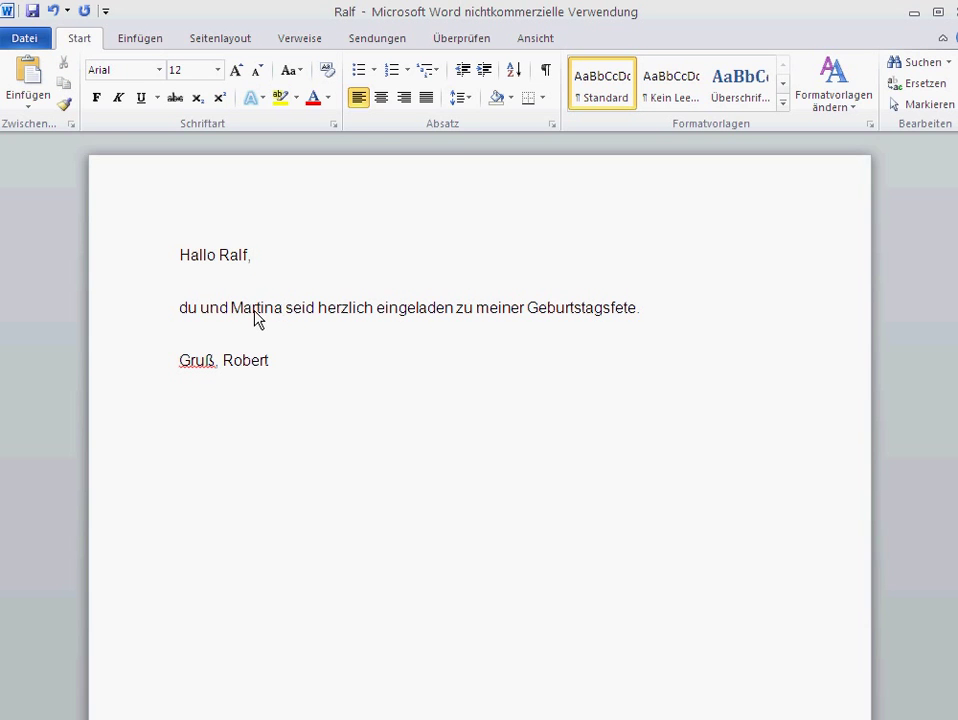
pyautogui.click(293, 366)
pyautogui.click(31, 12)
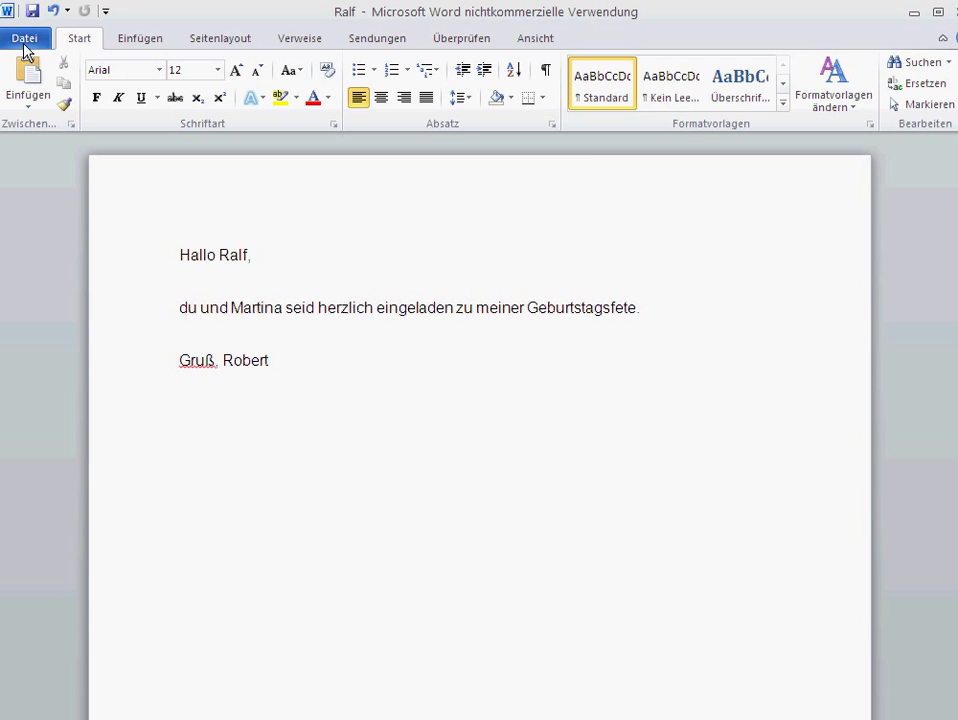
# Step: Start Speichern unter and enter 'Christine' as the new file name
pyautogui.click(24, 45)
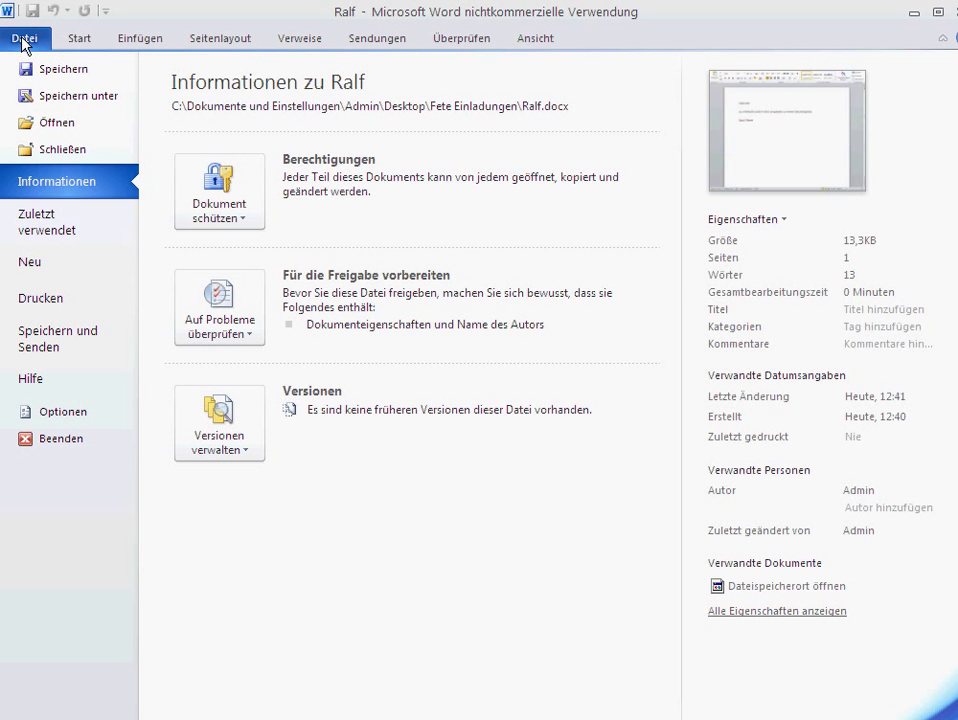
pyautogui.click(34, 98)
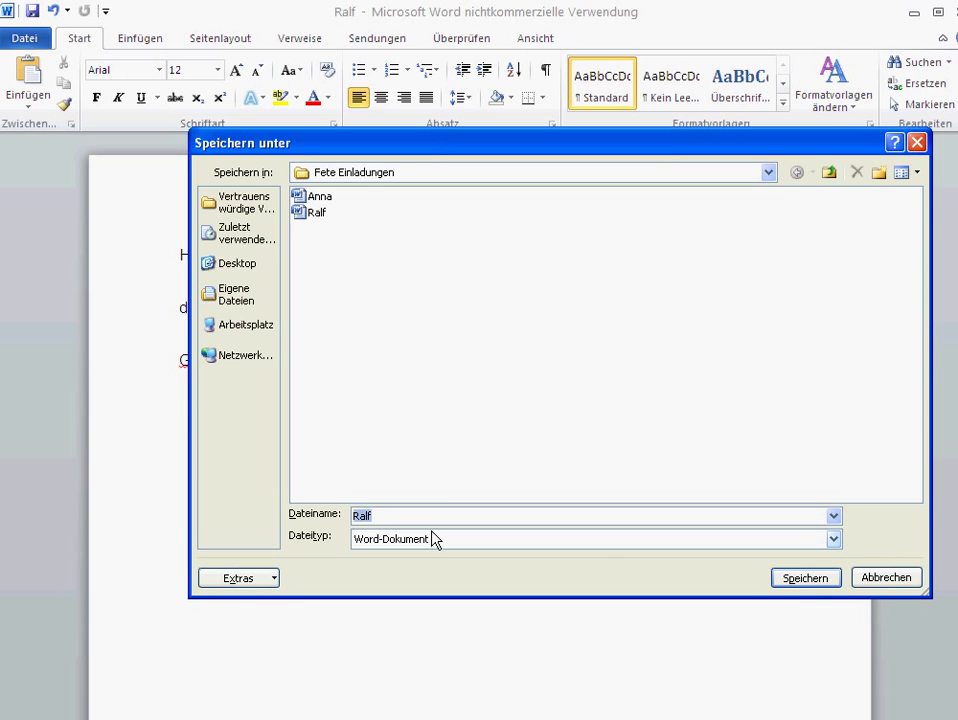
pyautogui.write('Chr')
pyautogui.write('istine')
# Step: Save the copy as 'Christine', change the greeting to 'Christine' and the companion to 'Manfred', and save
pyautogui.click(782, 578)
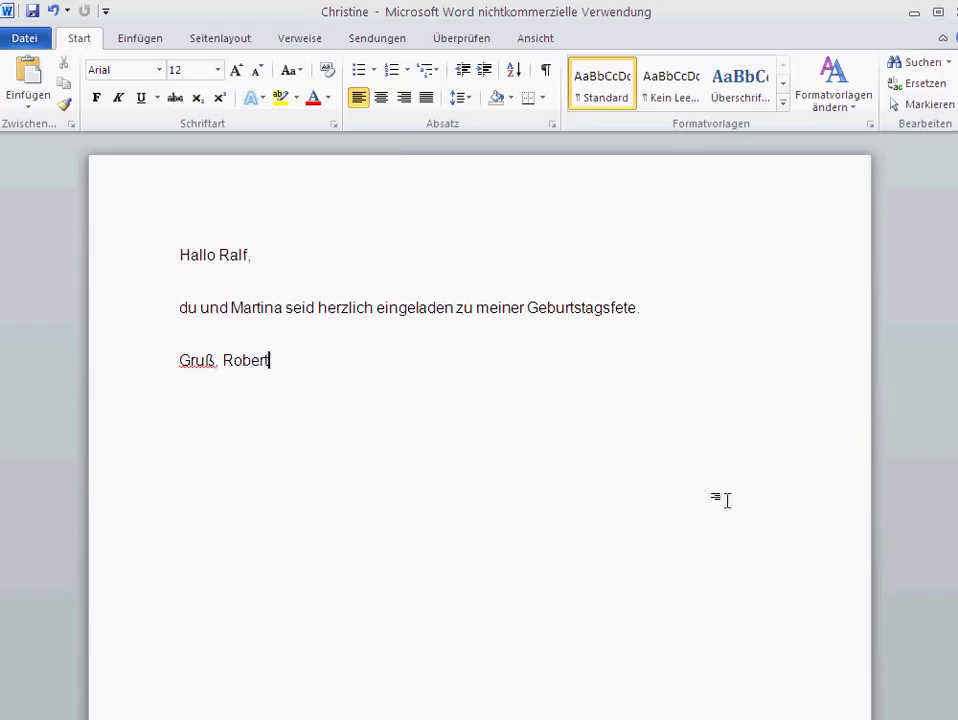
pyautogui.doubleClick(232, 255)
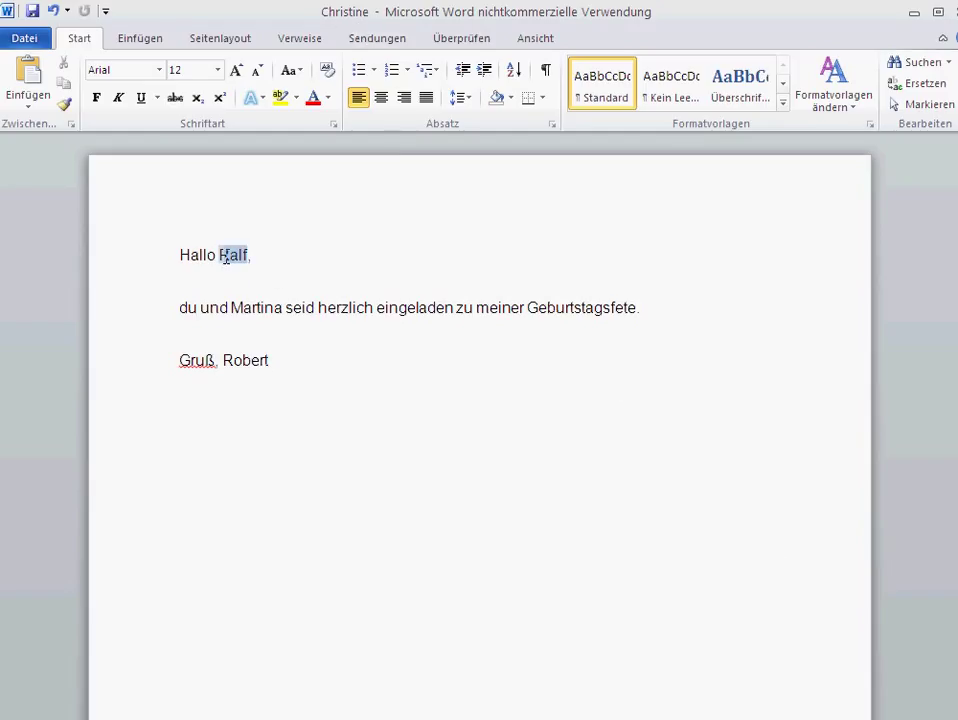
pyautogui.write('Chri')
pyautogui.write('s')
pyautogui.write('tine')
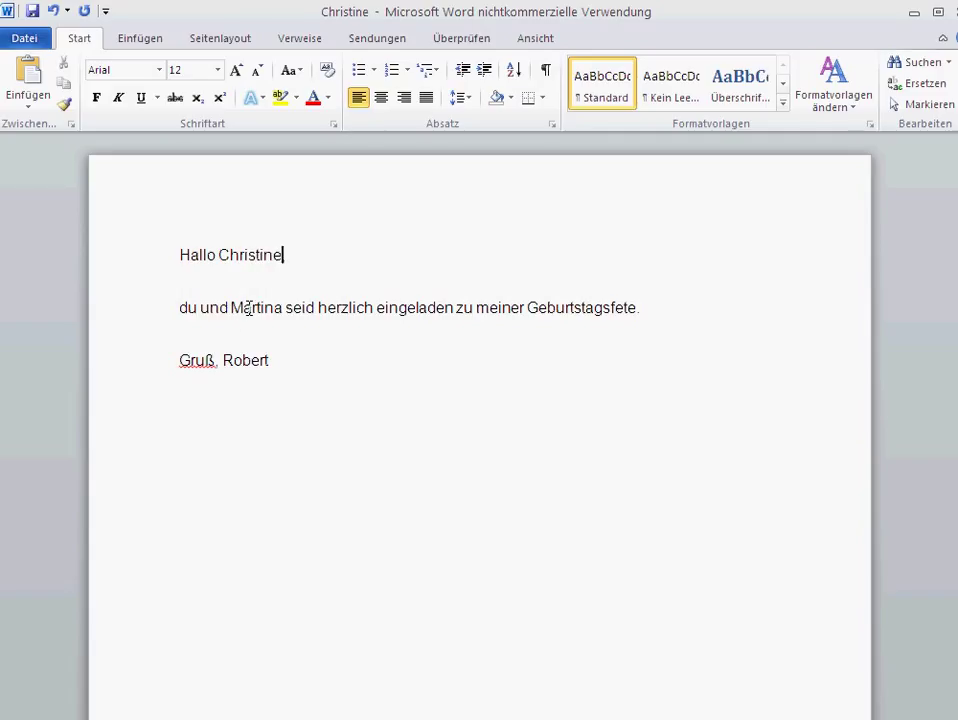
pyautogui.doubleClick(249, 308)
pyautogui.write('Manfre')
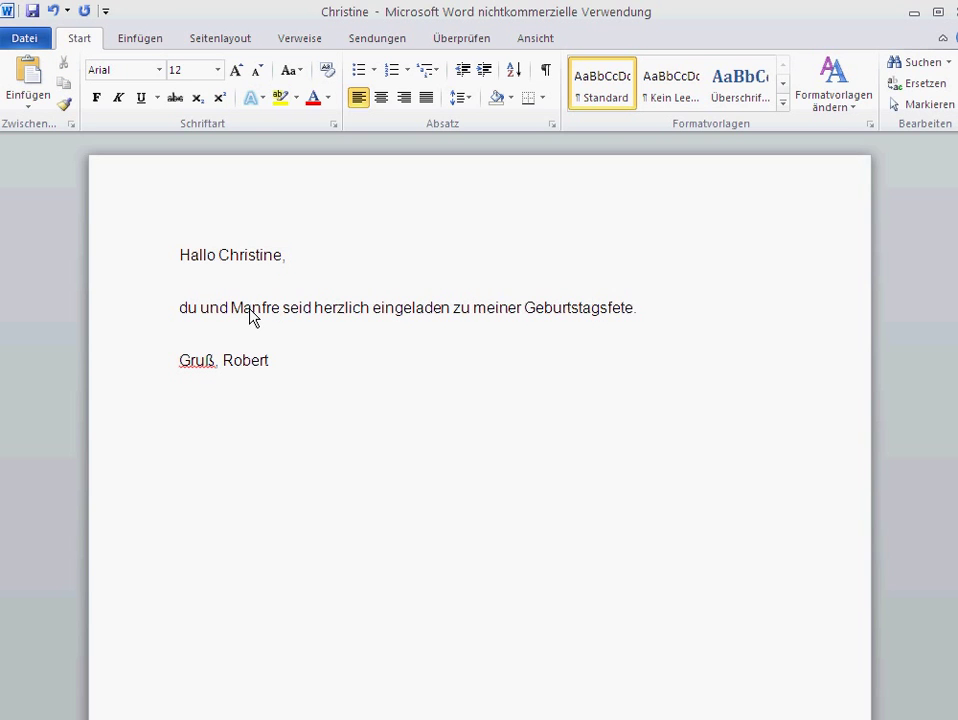
pyautogui.write('d')
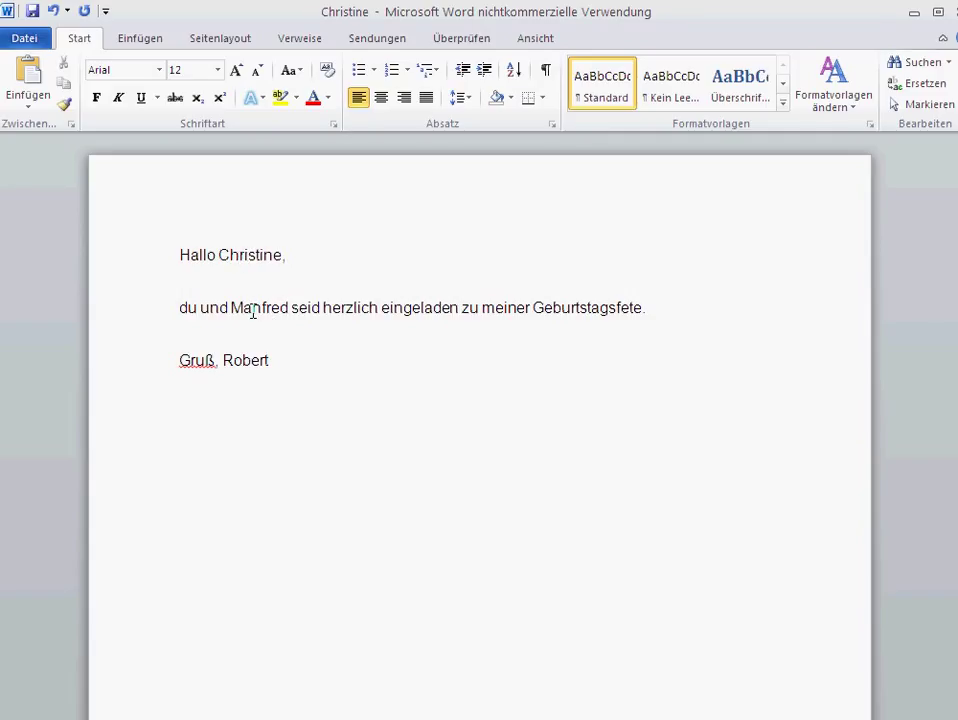
pyautogui.click(32, 12)
# Step: Check the three saved invitations in the Speichern unter dialog, then cancel it
pyautogui.click(24, 38)
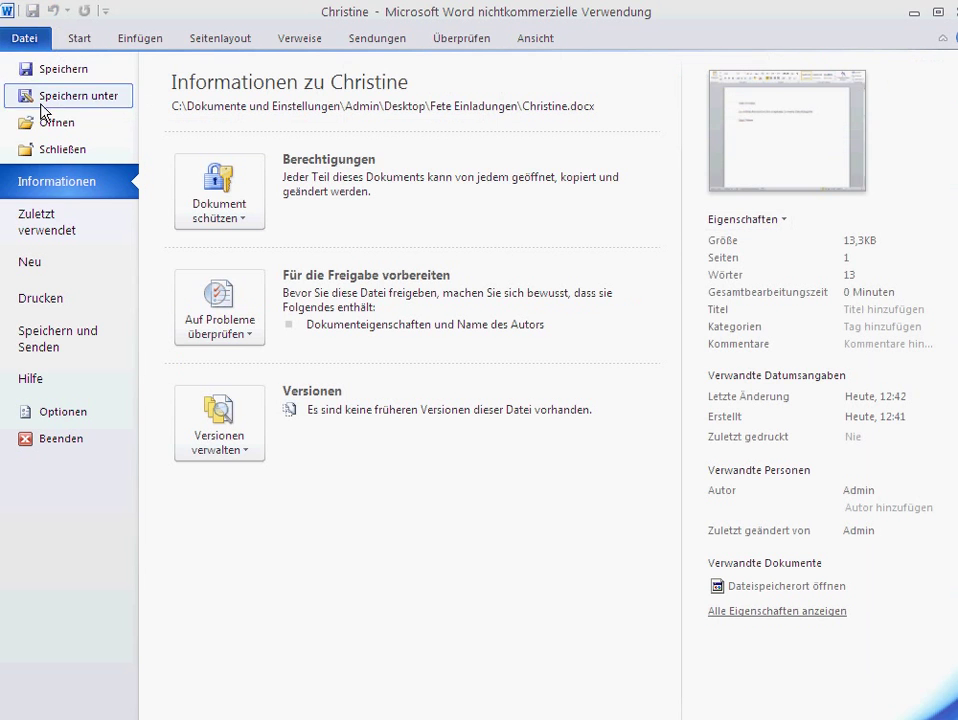
pyautogui.click(45, 97)
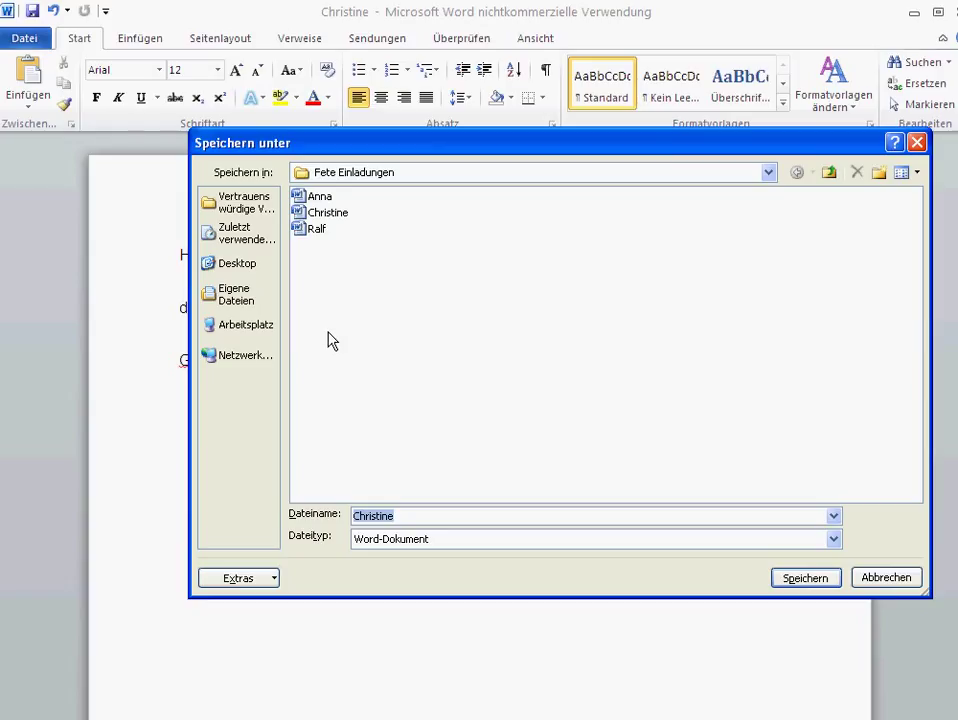
pyautogui.click(886, 578)
pyautogui.moveTo(283, 255); pyautogui.dragTo(218, 255)
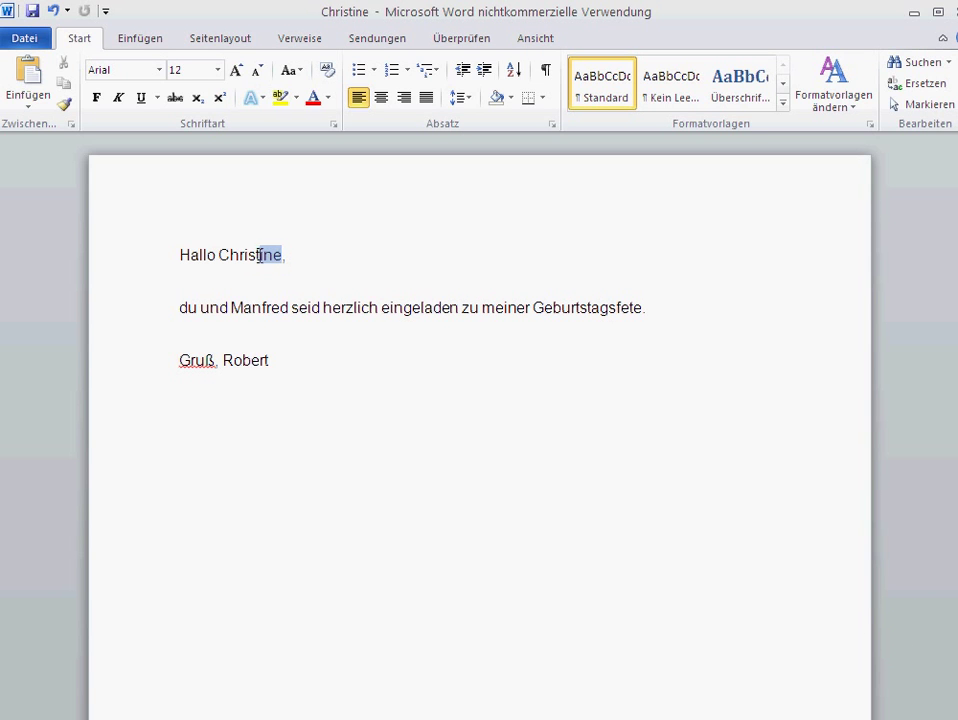
pyautogui.moveTo(288, 307); pyautogui.dragTo(231, 307)
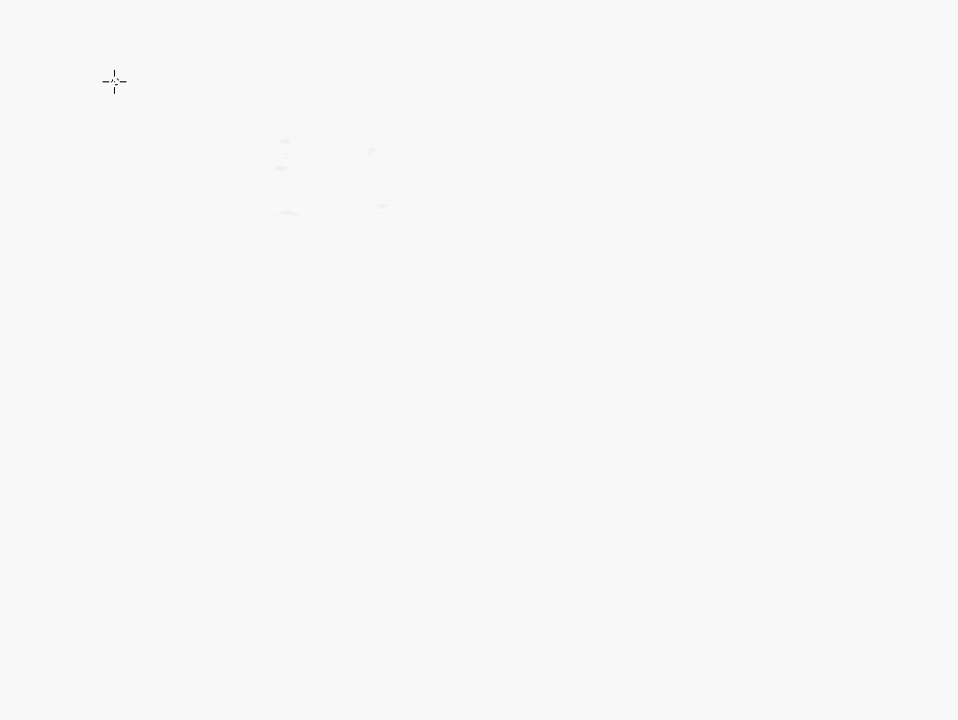
# Step: Sketch a blue page rectangle with four text lines inside and label it 'HD' above
pyautogui.moveTo(117, 73); pyautogui.dragTo(118, 238)
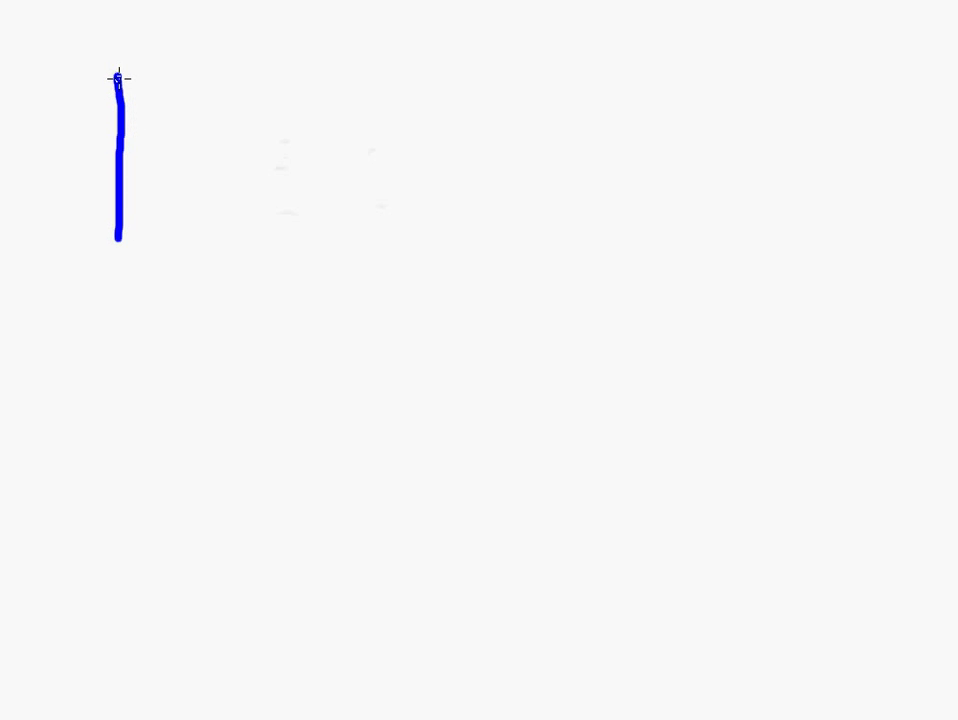
pyautogui.moveTo(118, 77)
pyautogui.mouseDown()
pyautogui.moveTo(231, 75)
pyautogui.moveTo(263, 111)
pyautogui.moveTo(267, 230)
pyautogui.mouseUp()
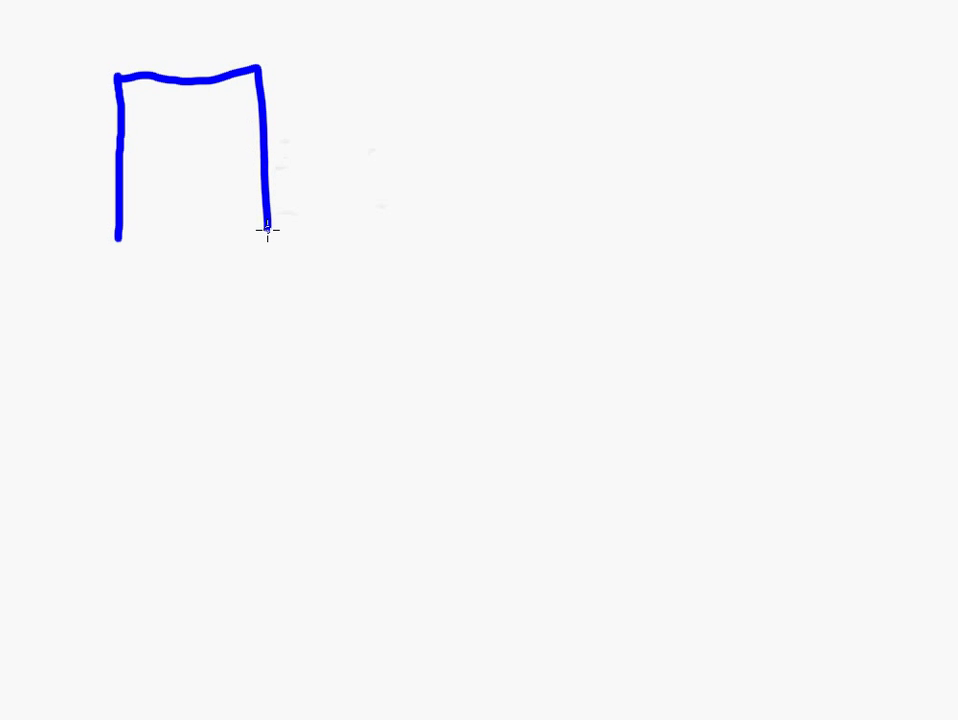
pyautogui.moveTo(114, 241); pyautogui.dragTo(265, 240)
pyautogui.moveTo(154, 112); pyautogui.dragTo(240, 113)
pyautogui.moveTo(158, 139); pyautogui.dragTo(233, 139)
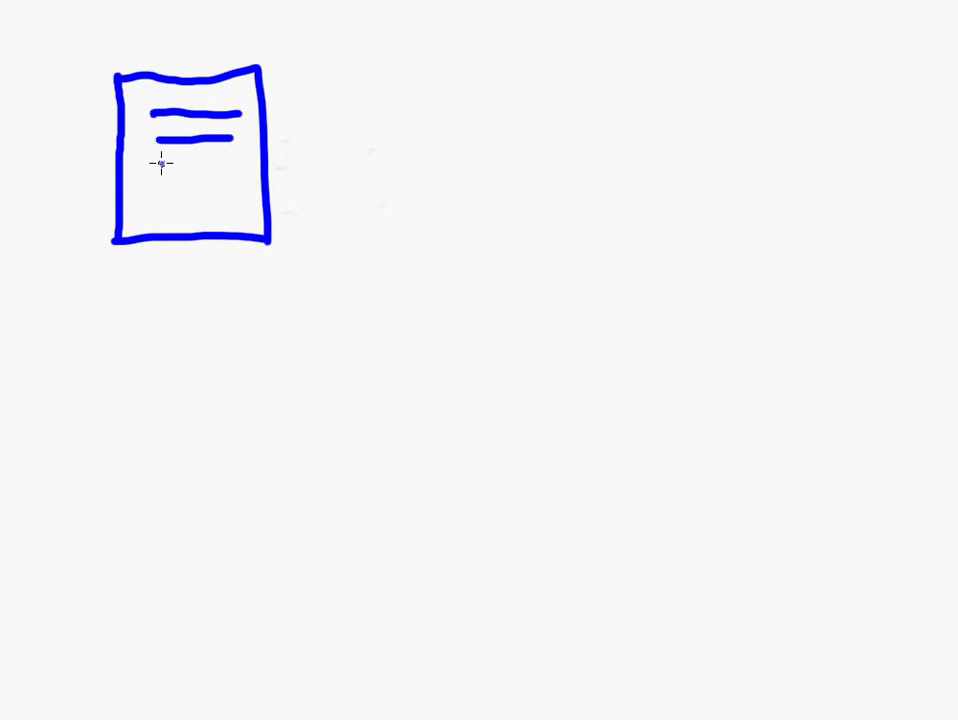
pyautogui.moveTo(161, 162); pyautogui.dragTo(233, 159)
pyautogui.moveTo(165, 190); pyautogui.dragTo(237, 191)
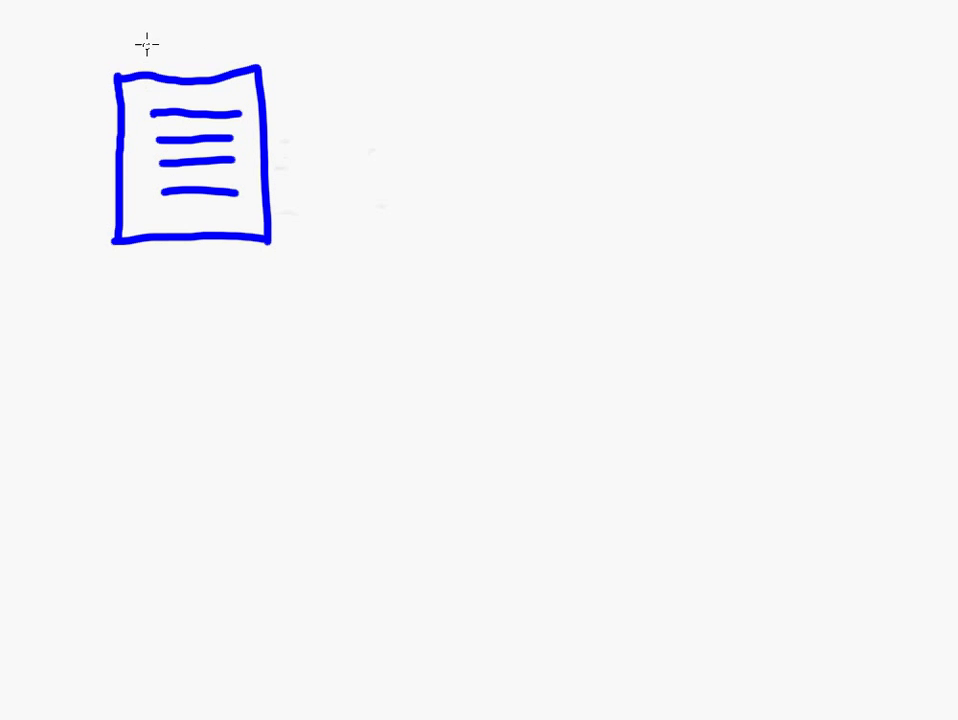
pyautogui.moveTo(150, 28); pyautogui.dragTo(150, 72)
pyautogui.moveTo(173, 25)
pyautogui.mouseDown()
pyautogui.moveTo(172, 62)
pyautogui.moveTo(172, 42)
pyautogui.moveTo(196, 60)
pyautogui.moveTo(214, 24)
pyautogui.moveTo(197, 62)
pyautogui.mouseUp()
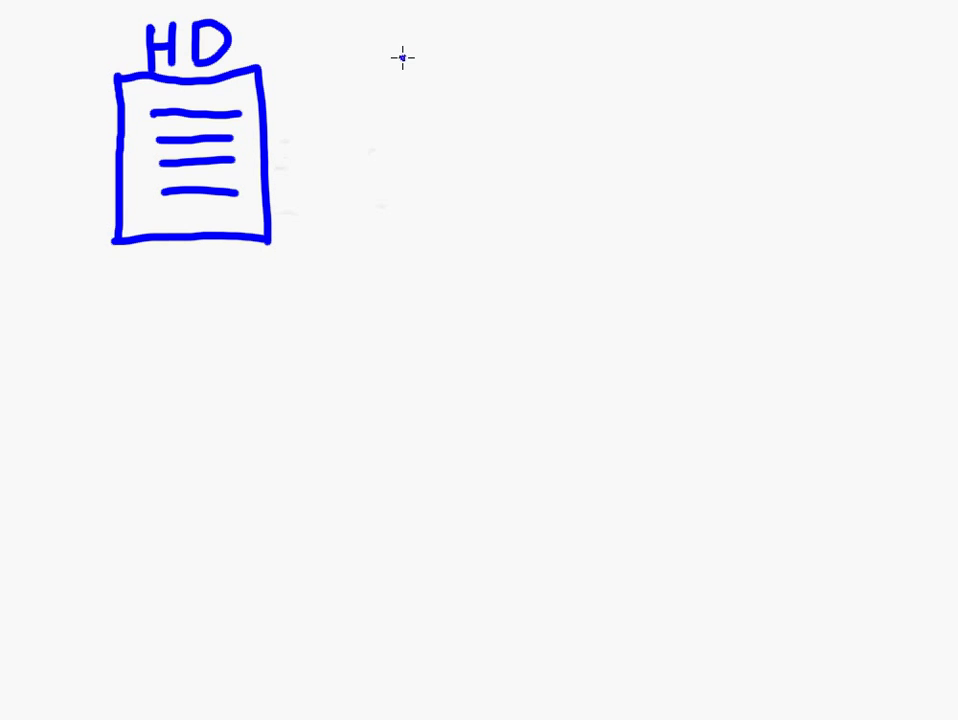
# Step: Sketch a larger box right of HD, label it 'DQ', and fill it with two dash columns
pyautogui.moveTo(402, 58); pyautogui.dragTo(400, 246)
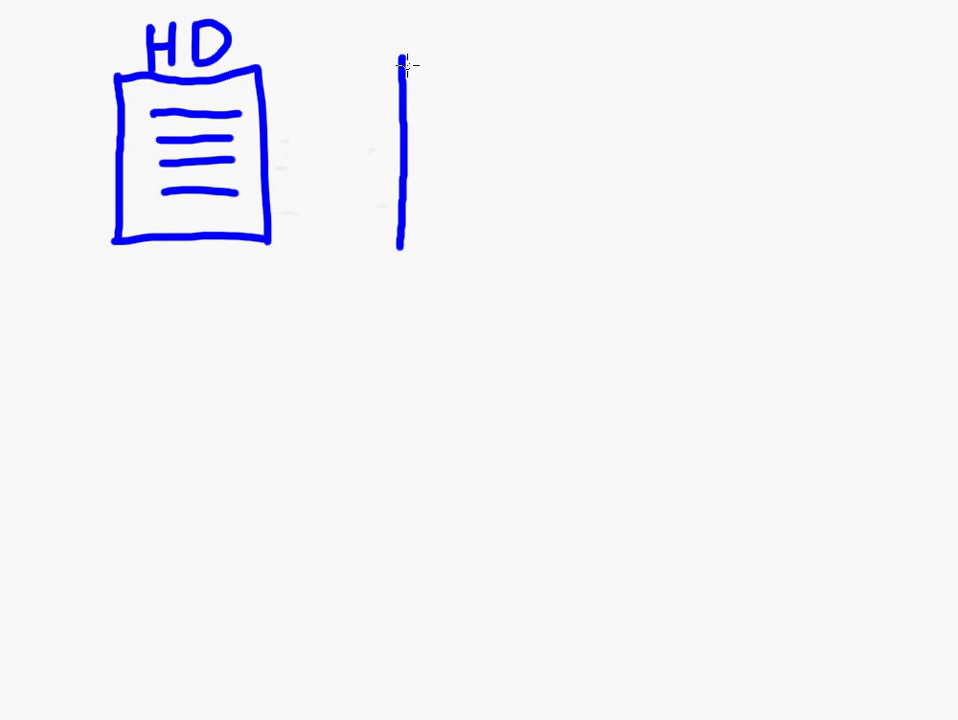
pyautogui.moveTo(400, 58)
pyautogui.mouseDown()
pyautogui.moveTo(593, 233)
pyautogui.moveTo(399, 257)
pyautogui.mouseUp()
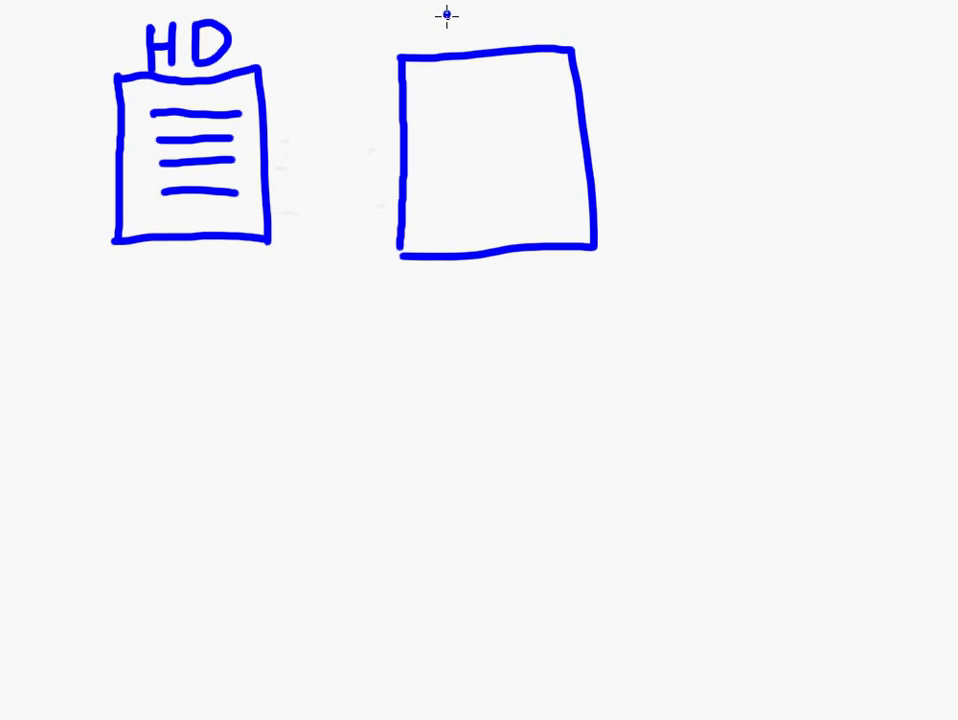
pyautogui.moveTo(444, 46)
pyautogui.mouseDown()
pyautogui.moveTo(464, 11)
pyautogui.moveTo(446, 44)
pyautogui.mouseUp()
pyautogui.moveTo(507, 13)
pyautogui.mouseDown()
pyautogui.moveTo(482, 40)
pyautogui.moveTo(488, 58)
pyautogui.mouseUp()
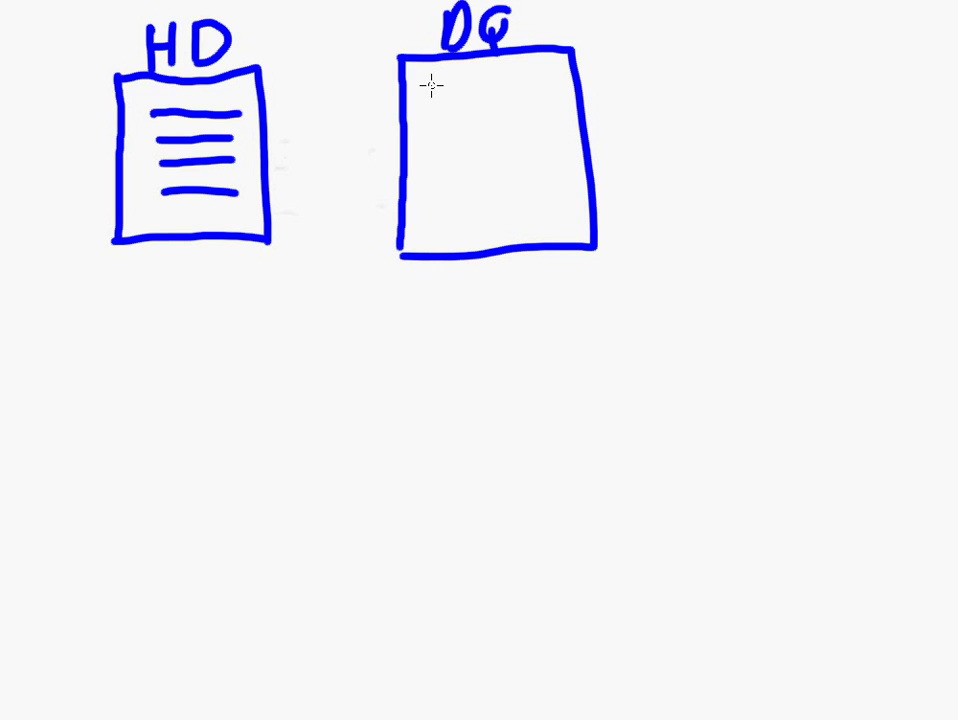
pyautogui.moveTo(428, 86); pyautogui.dragTo(527, 81)
pyautogui.moveTo(441, 116)
pyautogui.mouseDown()
pyautogui.moveTo(466, 113)
pyautogui.moveTo(462, 220)
pyautogui.mouseUp()
pyautogui.moveTo(498, 110)
pyautogui.mouseDown()
pyautogui.moveTo(518, 109)
pyautogui.moveTo(513, 210)
pyautogui.mouseUp()
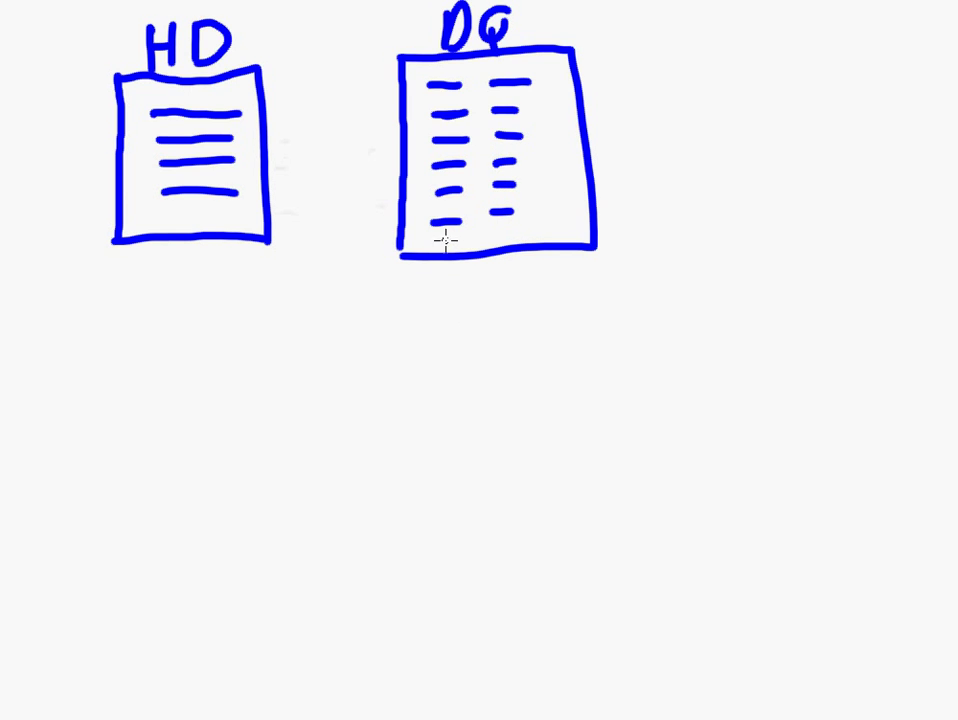
# Step: Draw an arrow up to DQ's first column and write '1.Feld Empf.' under it
pyautogui.moveTo(445, 243)
pyautogui.mouseDown()
pyautogui.moveTo(445, 301)
pyautogui.moveTo(453, 238)
pyautogui.moveTo(460, 250)
pyautogui.mouseUp()
pyautogui.moveTo(409, 298)
pyautogui.mouseDown()
pyautogui.moveTo(409, 325)
pyautogui.moveTo(460, 302)
pyautogui.moveTo(458, 314)
pyautogui.moveTo(483, 328)
pyautogui.mouseUp()
pyautogui.click(422, 322)
pyautogui.moveTo(500, 318)
pyautogui.mouseDown()
pyautogui.moveTo(497, 328)
pyautogui.moveTo(508, 327)
pyautogui.mouseUp()
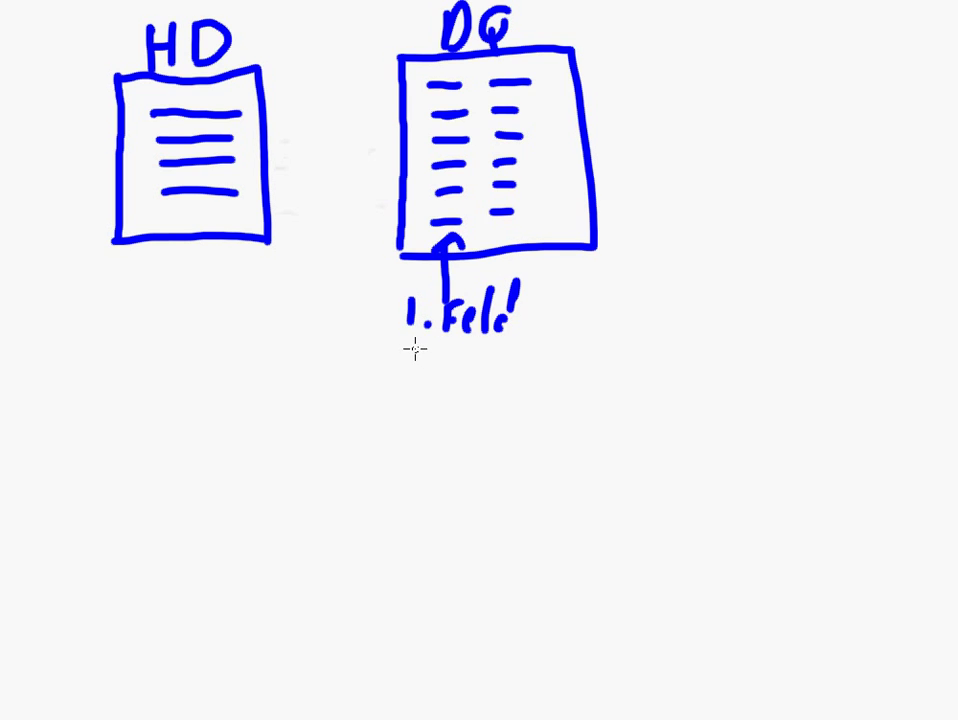
pyautogui.moveTo(413, 349)
pyautogui.mouseDown()
pyautogui.moveTo(404, 344)
pyautogui.moveTo(406, 378)
pyautogui.moveTo(410, 362)
pyautogui.mouseUp()
pyautogui.moveTo(438, 358)
pyautogui.mouseDown()
pyautogui.moveTo(434, 366)
pyautogui.moveTo(486, 390)
pyautogui.mouseUp()
pyautogui.click(505, 366)
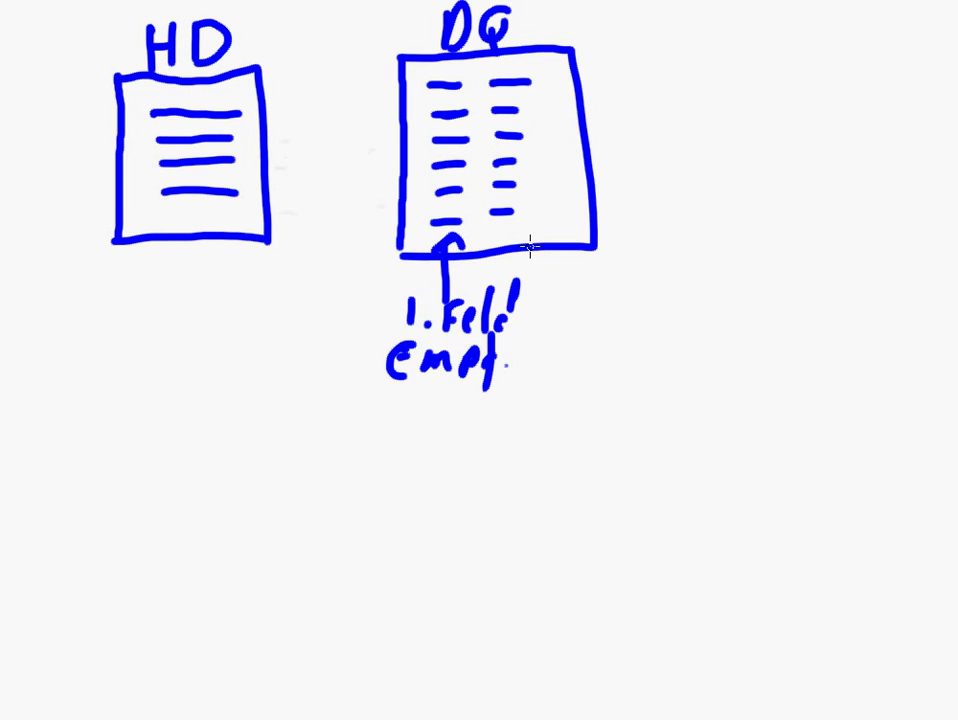
# Step: Draw an arrow to DQ's second column and write '2.Feld' with a field name beneath
pyautogui.moveTo(510, 232); pyautogui.dragTo(590, 290)
pyautogui.moveTo(534, 234); pyautogui.dragTo(517, 246)
pyautogui.moveTo(600, 278); pyautogui.dragTo(620, 306)
pyautogui.click(628, 302)
pyautogui.moveTo(647, 266)
pyautogui.mouseDown()
pyautogui.moveTo(642, 308)
pyautogui.moveTo(664, 266)
pyautogui.moveTo(684, 306)
pyautogui.mouseUp()
pyautogui.moveTo(702, 288); pyautogui.dragTo(694, 302)
pyautogui.moveTo(713, 260); pyautogui.dragTo(706, 306)
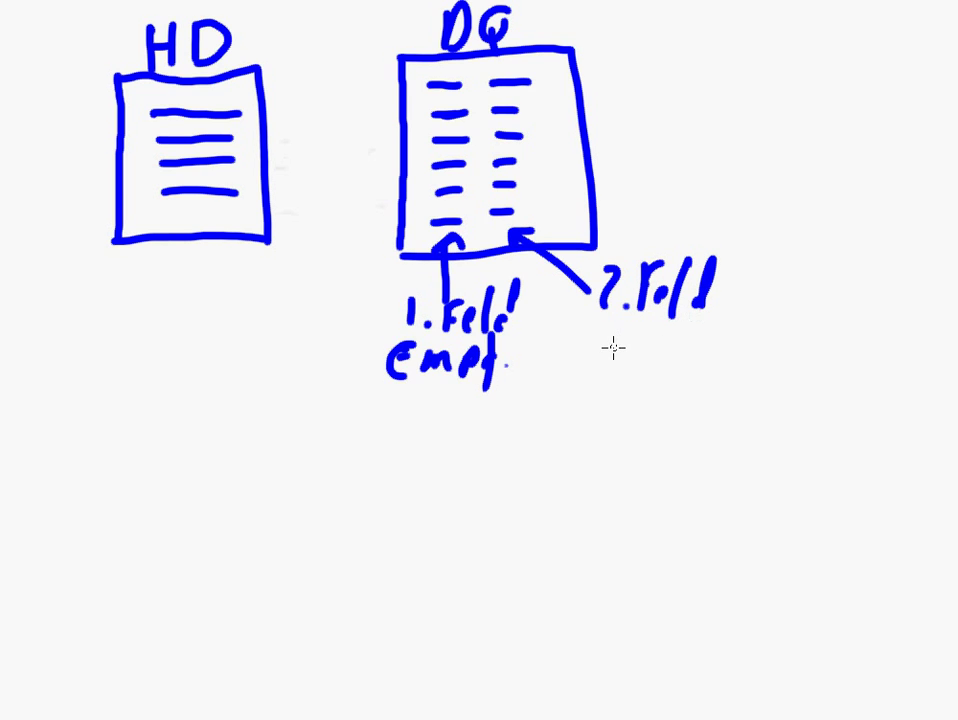
pyautogui.moveTo(609, 318); pyautogui.dragTo(606, 362)
pyautogui.moveTo(609, 320)
pyautogui.mouseDown()
pyautogui.moveTo(612, 336)
pyautogui.moveTo(645, 357)
pyautogui.moveTo(674, 338)
pyautogui.moveTo(684, 360)
pyautogui.moveTo(698, 362)
pyautogui.moveTo(722, 341)
pyautogui.mouseUp()
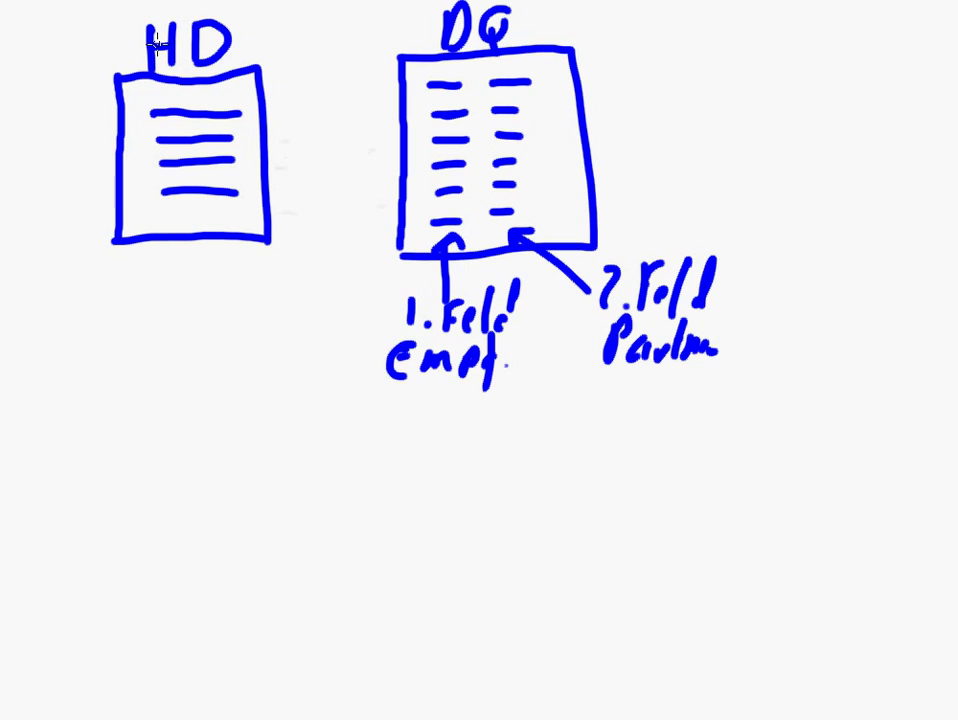
# Step: Draw a large oval around both HD and DQ, then circle DQ's first row
pyautogui.moveTo(87, 22); pyautogui.dragTo(125, 1)
pyautogui.moveTo(470, 2)
pyautogui.mouseDown()
pyautogui.moveTo(629, 26)
pyautogui.moveTo(787, 180)
pyautogui.moveTo(626, 460)
pyautogui.moveTo(273, 484)
pyautogui.moveTo(11, 280)
pyautogui.moveTo(41, 58)
pyautogui.moveTo(82, 14)
pyautogui.mouseUp()
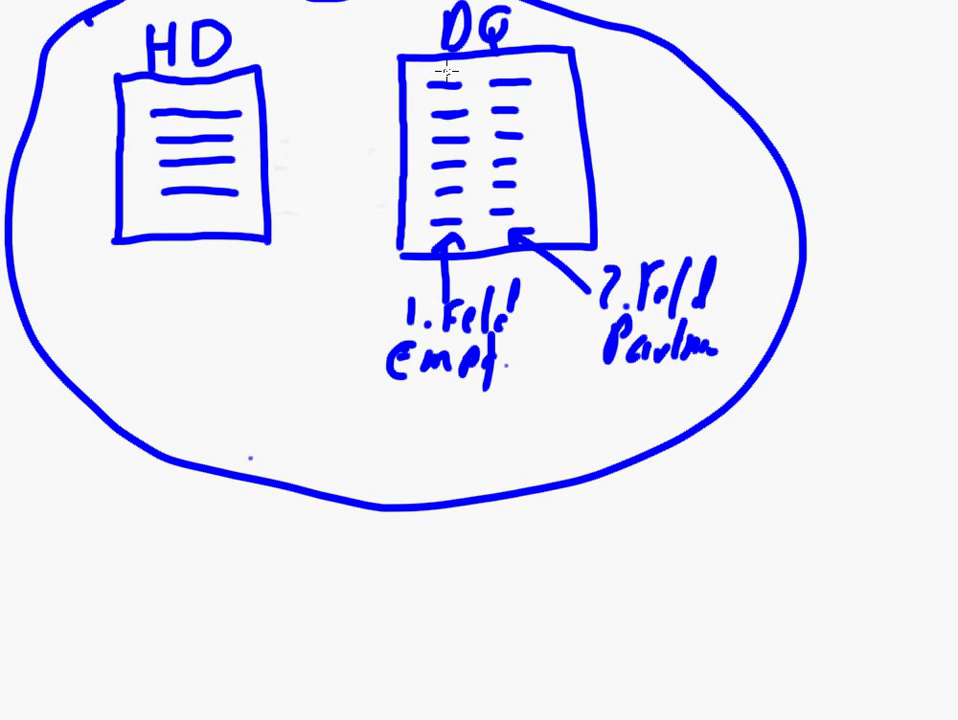
pyautogui.moveTo(440, 63)
pyautogui.mouseDown()
pyautogui.moveTo(417, 100)
pyautogui.moveTo(448, 112)
pyautogui.mouseUp()
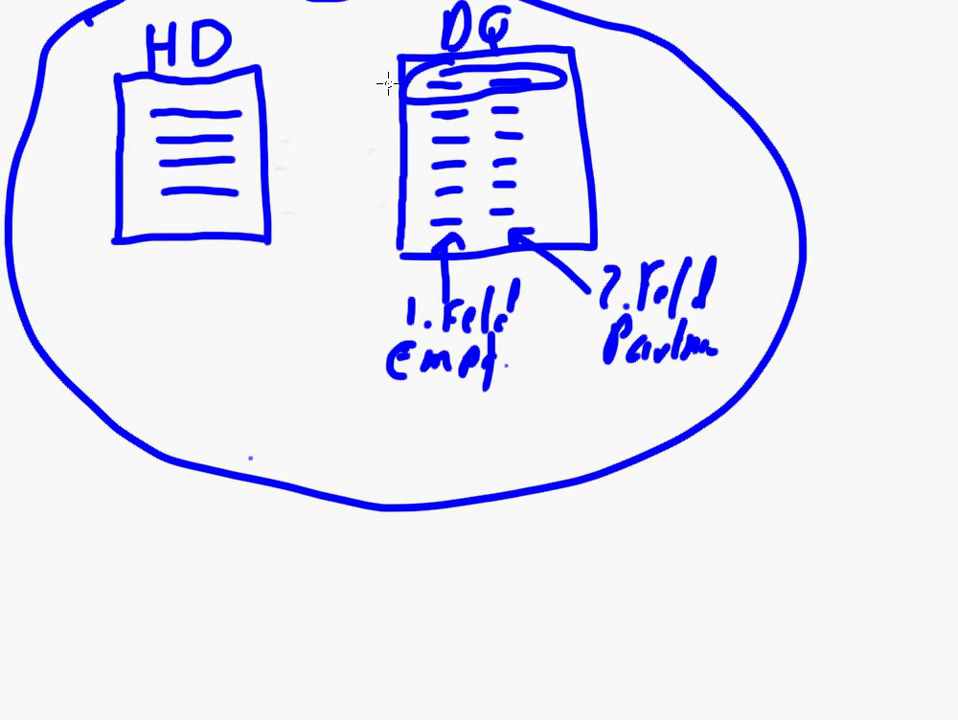
# Step: Draw an arrow at the circled DQ row and write 'Satz' beside it
pyautogui.moveTo(344, 137)
pyautogui.mouseDown()
pyautogui.moveTo(384, 80)
pyautogui.moveTo(388, 92)
pyautogui.mouseUp()
pyautogui.moveTo(324, 152)
pyautogui.mouseDown()
pyautogui.moveTo(308, 182)
pyautogui.moveTo(344, 166)
pyautogui.moveTo(352, 180)
pyautogui.moveTo(380, 174)
pyautogui.mouseUp()
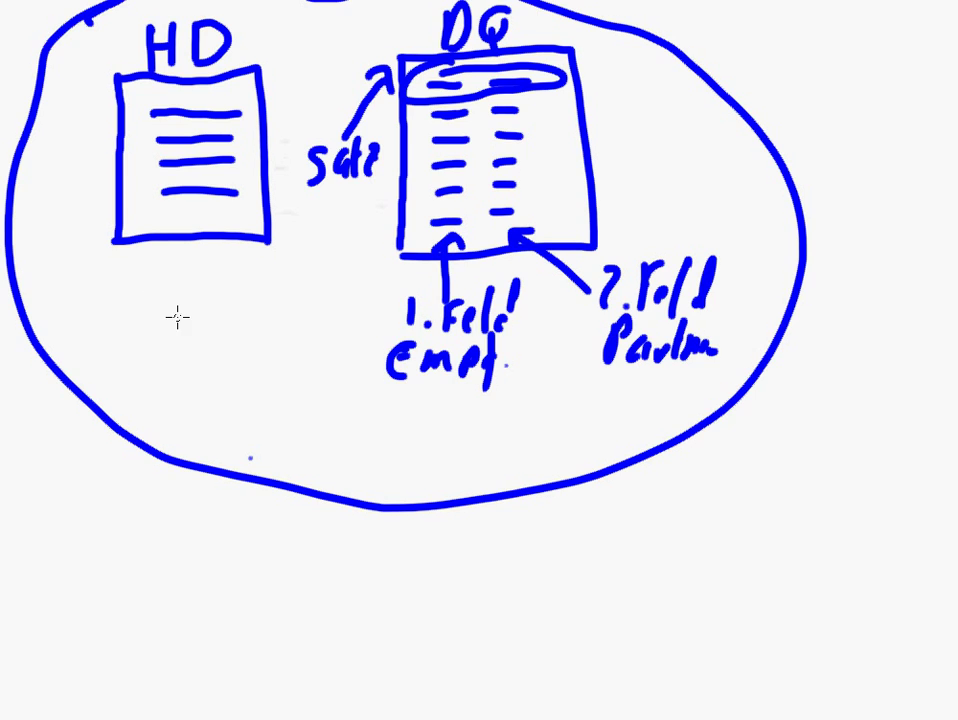
# Step: Sketch two output pages below HD, handwriting 'Drucken' under the first and 'Datei' by the second
pyautogui.moveTo(196, 383)
pyautogui.mouseDown()
pyautogui.moveTo(197, 367)
pyautogui.moveTo(235, 370)
pyautogui.moveTo(210, 443)
pyautogui.moveTo(167, 507)
pyautogui.moveTo(190, 537)
pyautogui.mouseUp()
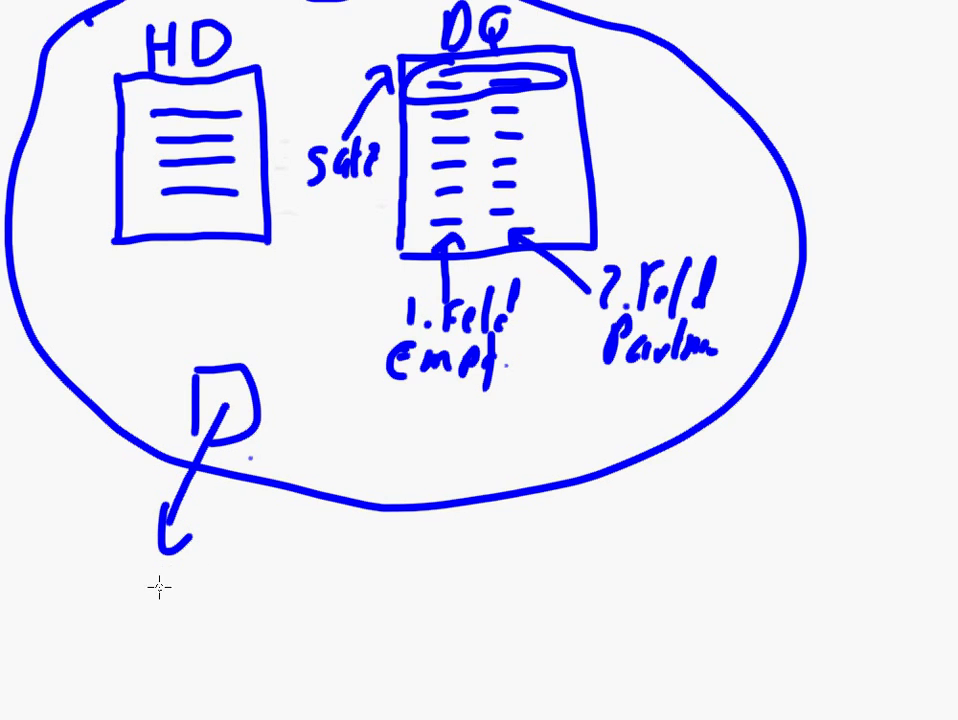
pyautogui.moveTo(106, 585)
pyautogui.mouseDown()
pyautogui.moveTo(110, 636)
pyautogui.moveTo(158, 595)
pyautogui.moveTo(205, 615)
pyautogui.moveTo(272, 593)
pyautogui.mouseUp()
pyautogui.moveTo(310, 462)
pyautogui.mouseDown()
pyautogui.moveTo(310, 385)
pyautogui.moveTo(325, 460)
pyautogui.moveTo(430, 556)
pyautogui.moveTo(411, 570)
pyautogui.mouseUp()
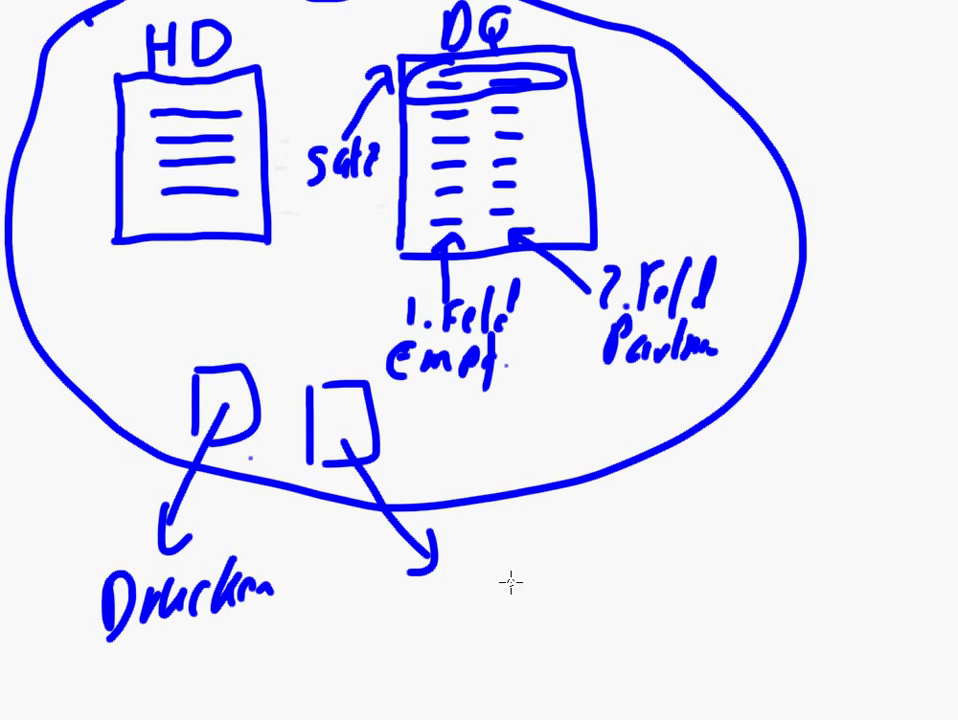
pyautogui.moveTo(474, 570)
pyautogui.mouseDown()
pyautogui.moveTo(470, 600)
pyautogui.moveTo(492, 590)
pyautogui.moveTo(533, 608)
pyautogui.mouseUp()
pyautogui.moveTo(527, 580)
pyautogui.mouseDown()
pyautogui.moveTo(552, 572)
pyautogui.moveTo(565, 606)
pyautogui.moveTo(574, 600)
pyautogui.mouseUp()
pyautogui.click(576, 567)
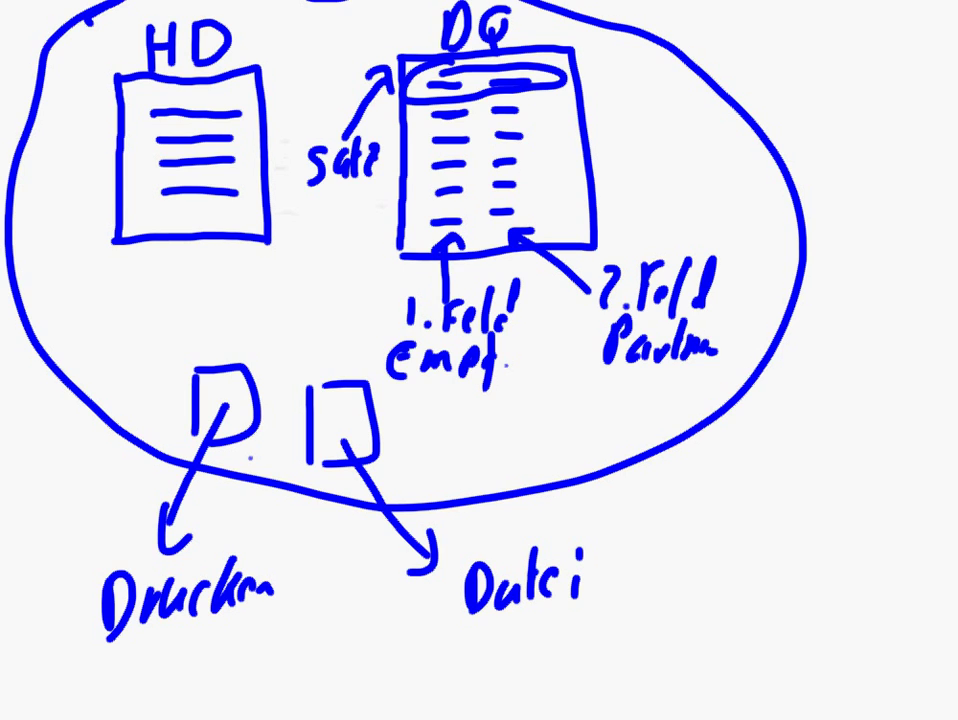